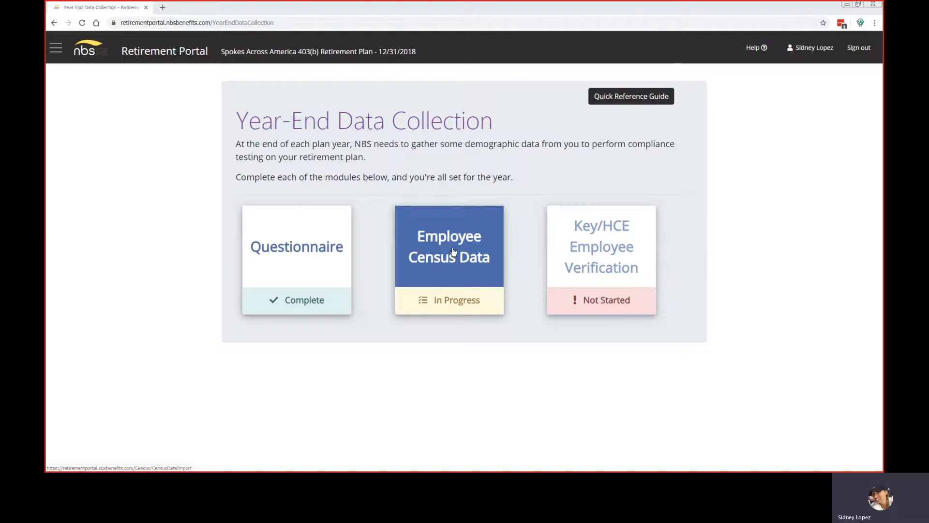
Step: Open the Employee Census Data module of the year-end data collection
left_click(454, 251)
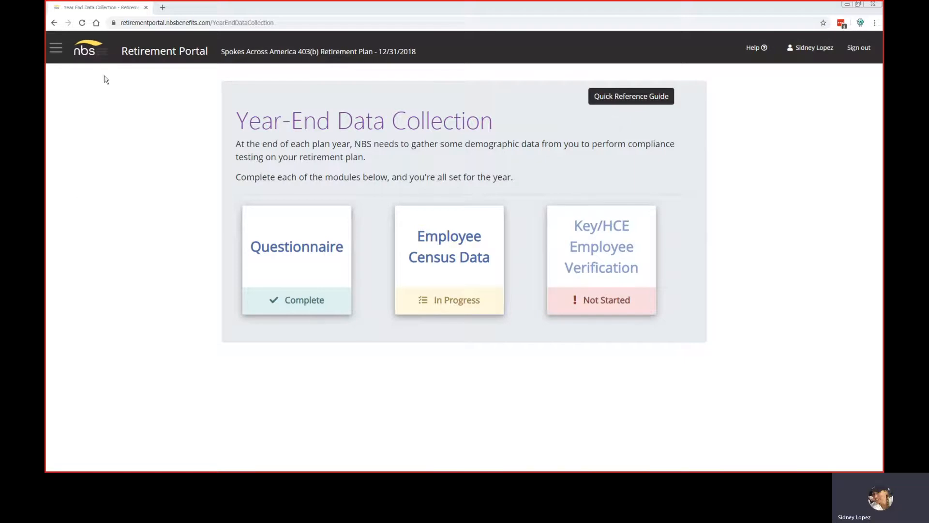
left_click(57, 49)
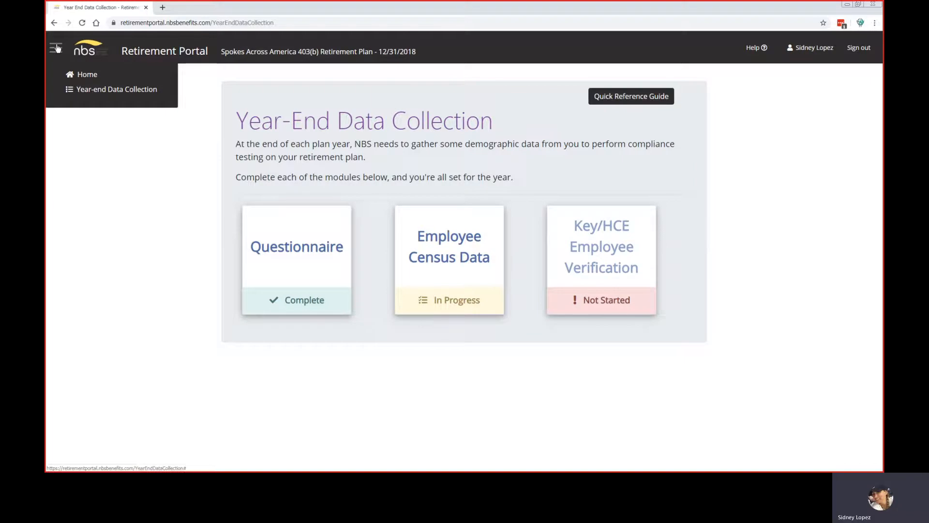
left_click(57, 49)
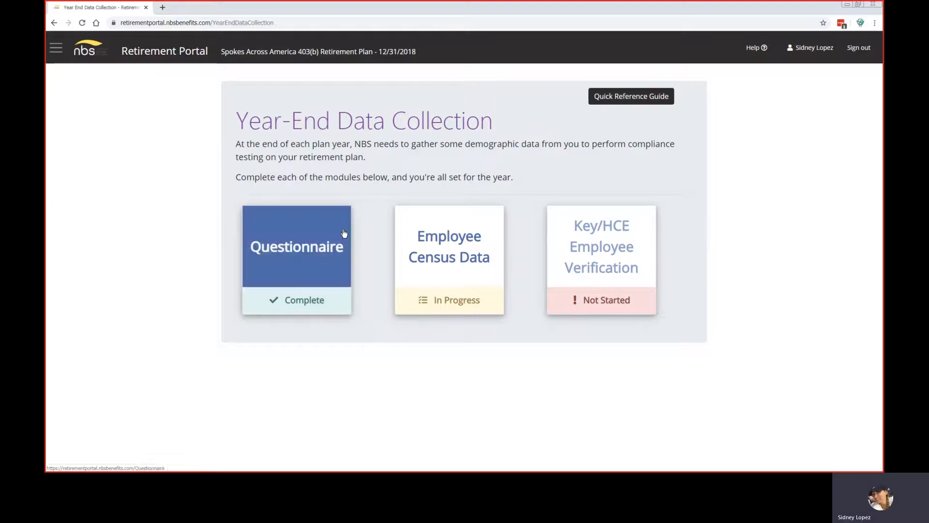
left_click(430, 239)
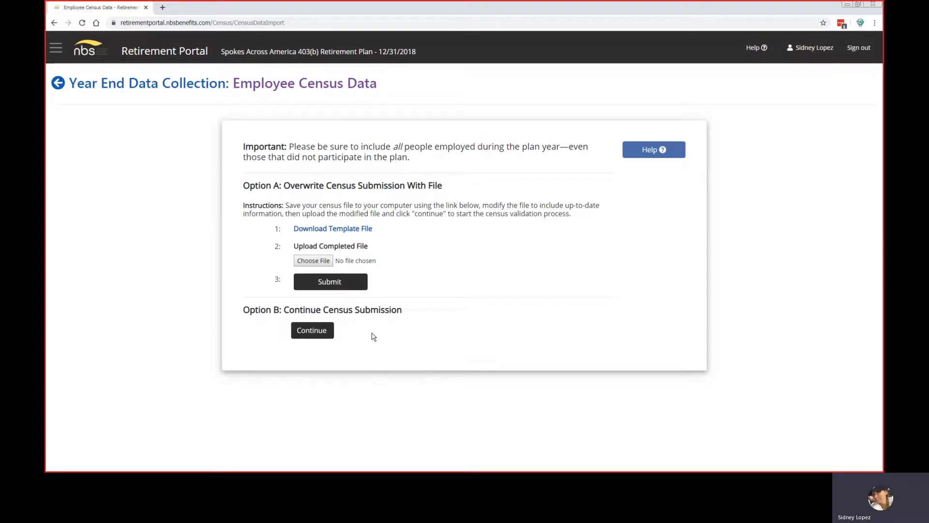
Step: Select the completed census file Census_andytest_20181231.csv and continue the census submission through Option B
left_click(318, 336)
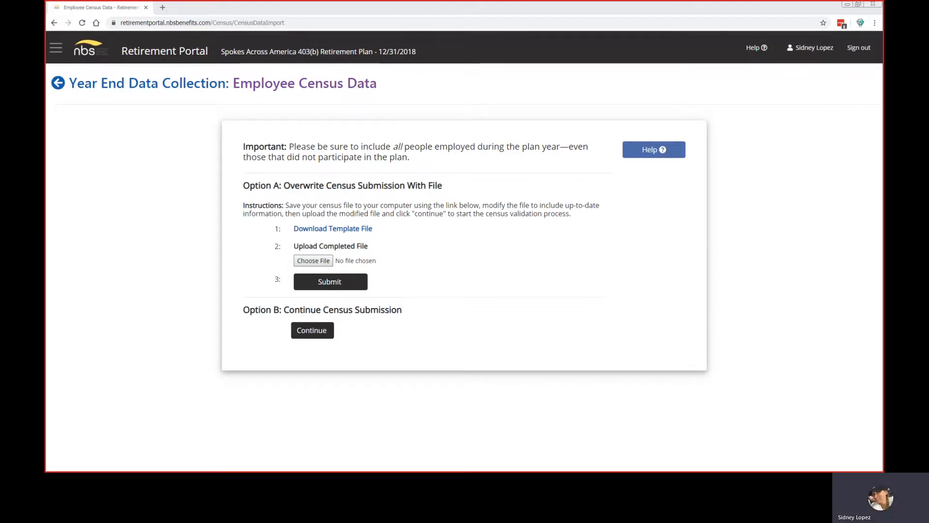
key("Return")
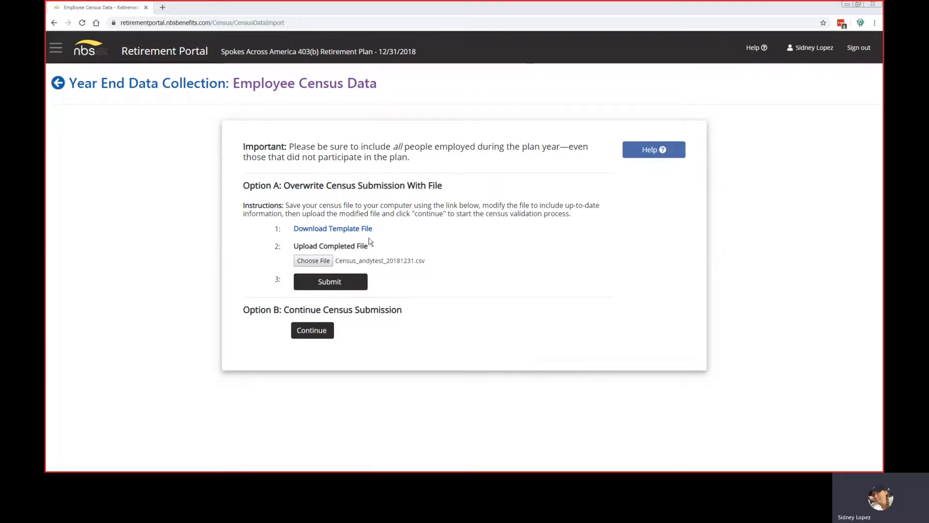
left_click(322, 334)
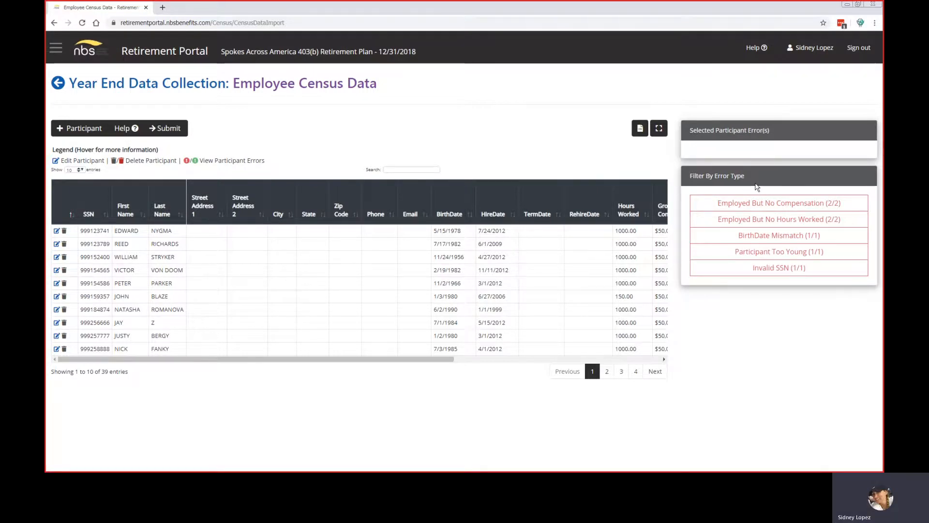
Step: Review participants by error type for Employed But No Compensation, Employed But No Hours Worked and BirthDate Mismatch, and clear the filter
left_click(775, 203)
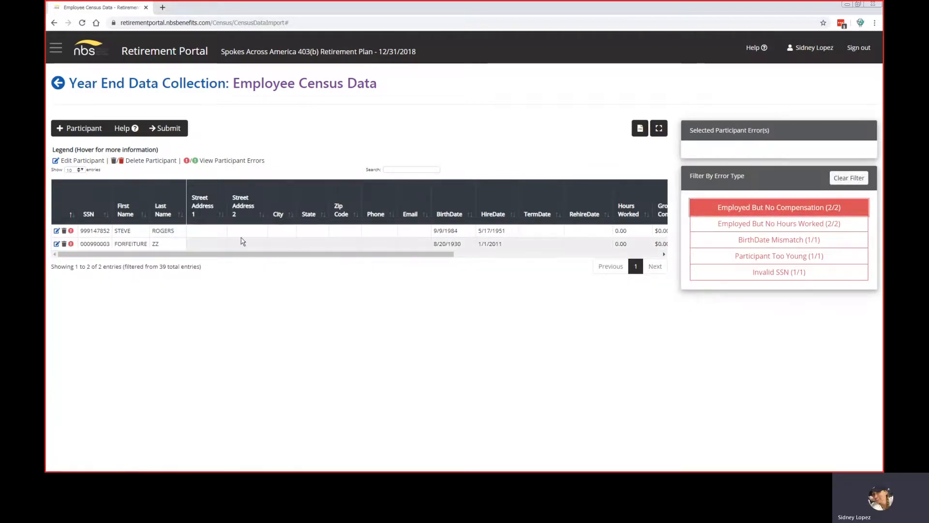
left_click(730, 225)
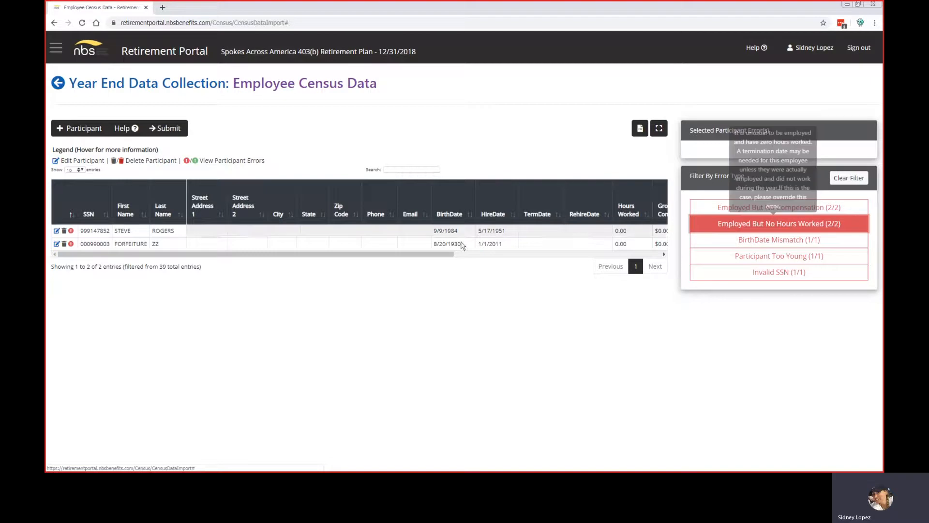
left_click(740, 246)
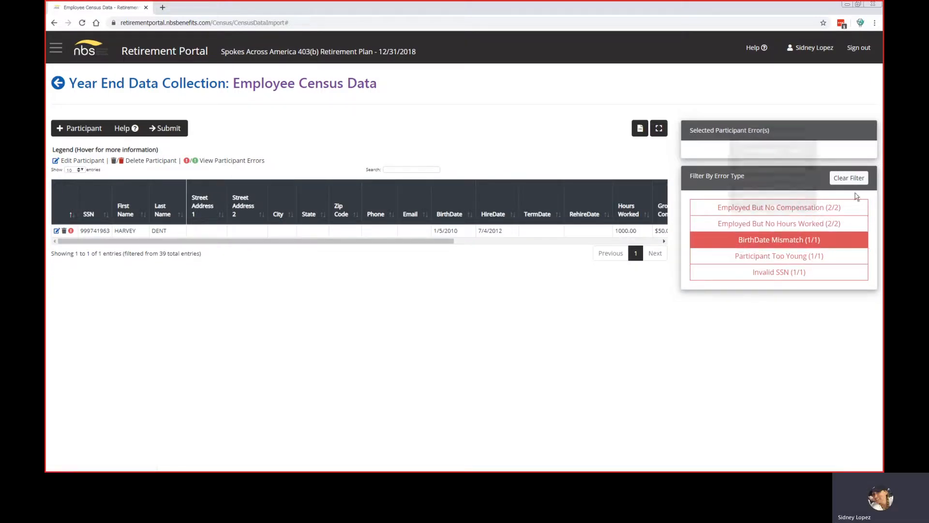
left_click(853, 178)
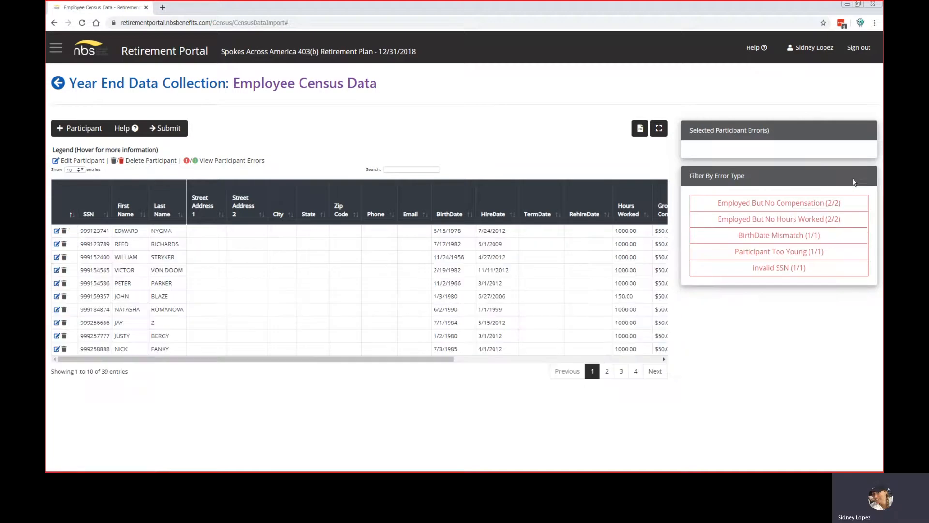
Step: Sort the census table so participants with errors come first and filter it by Employed But No Compensation
left_click(70, 218)
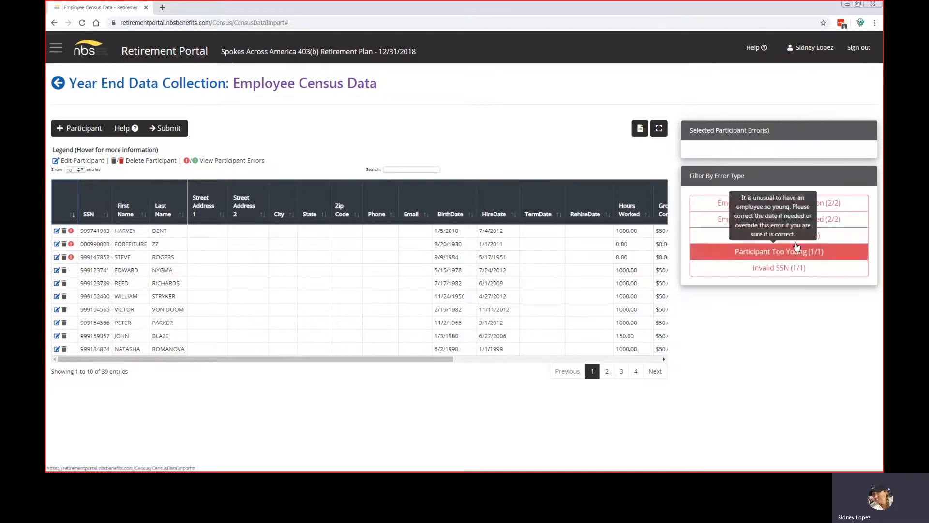
mouse_move(750, 208)
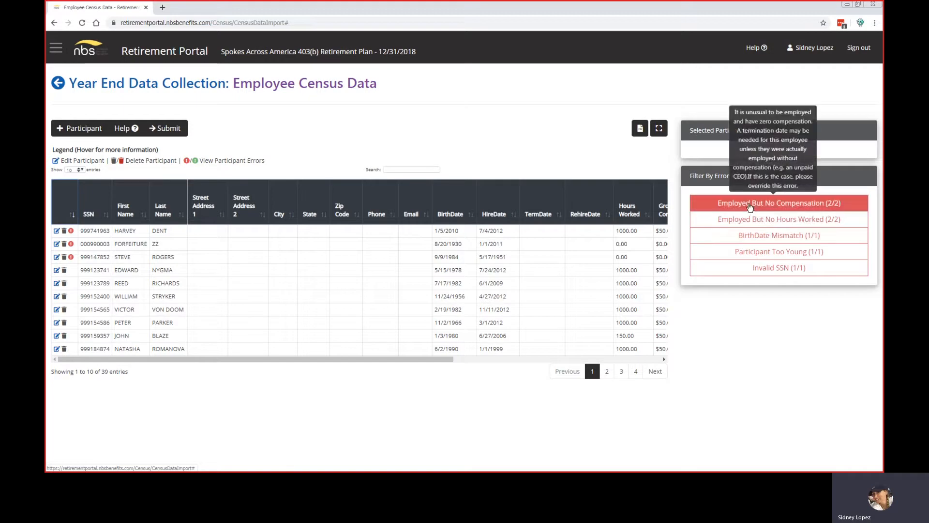
left_click(750, 205)
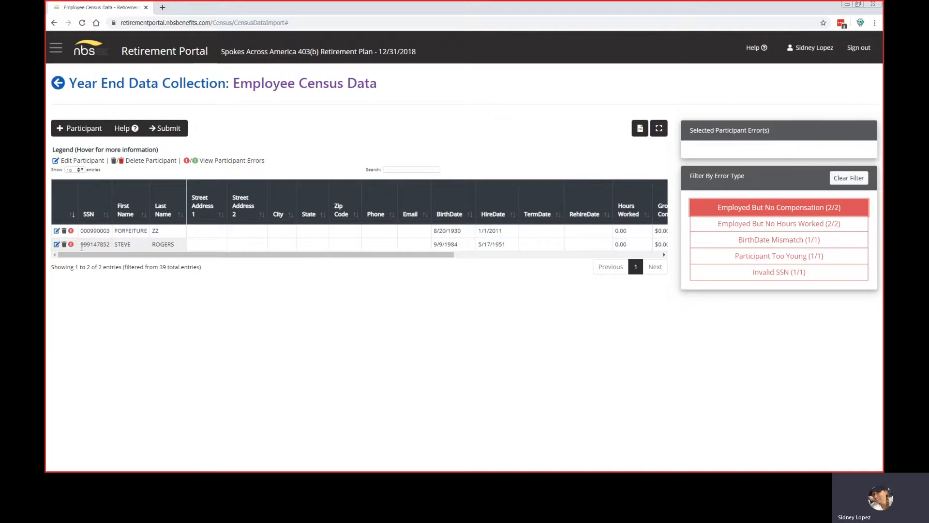
Step: Inspect the second listed participant's record, including Gross Compensation, and close it without saving
left_click(56, 245)
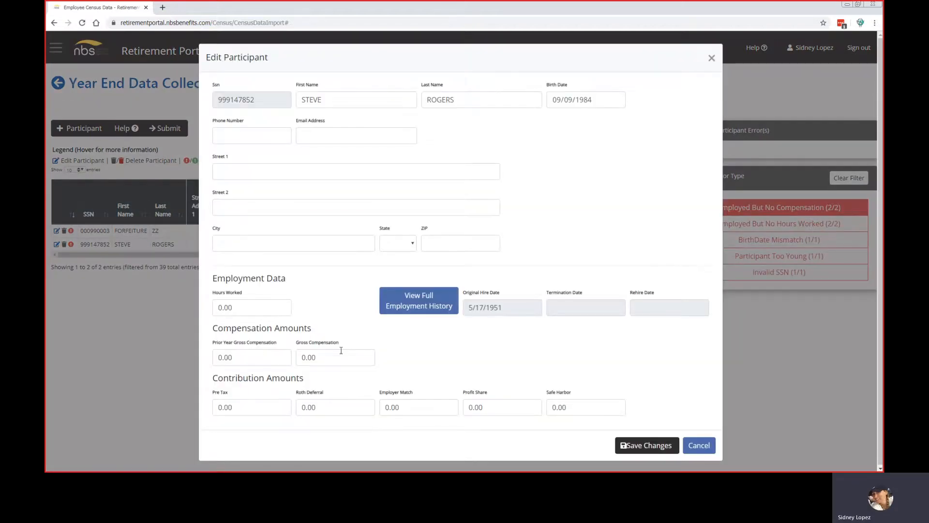
left_click(331, 356)
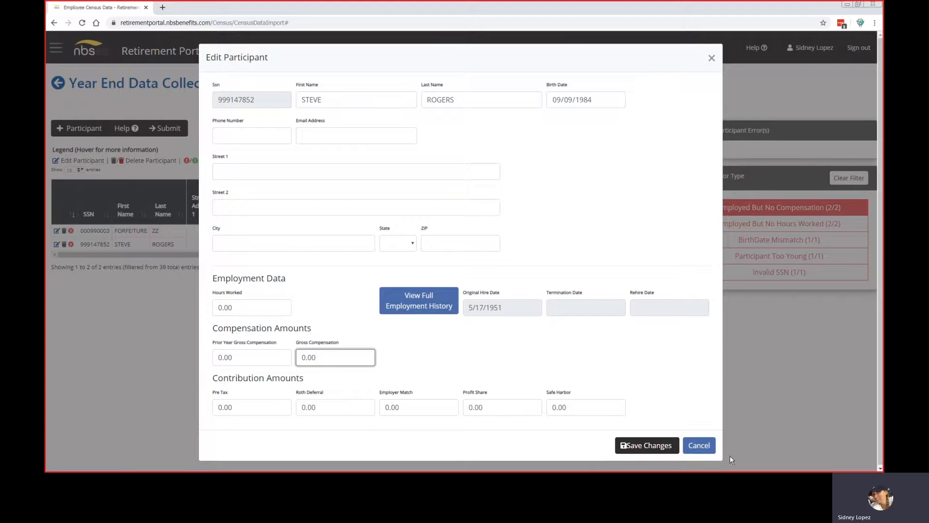
left_click(703, 450)
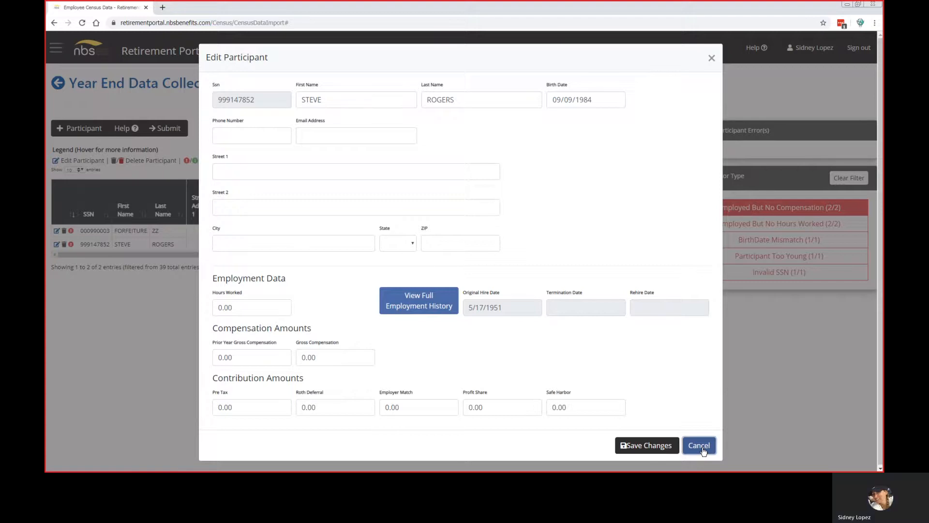
left_click(710, 60)
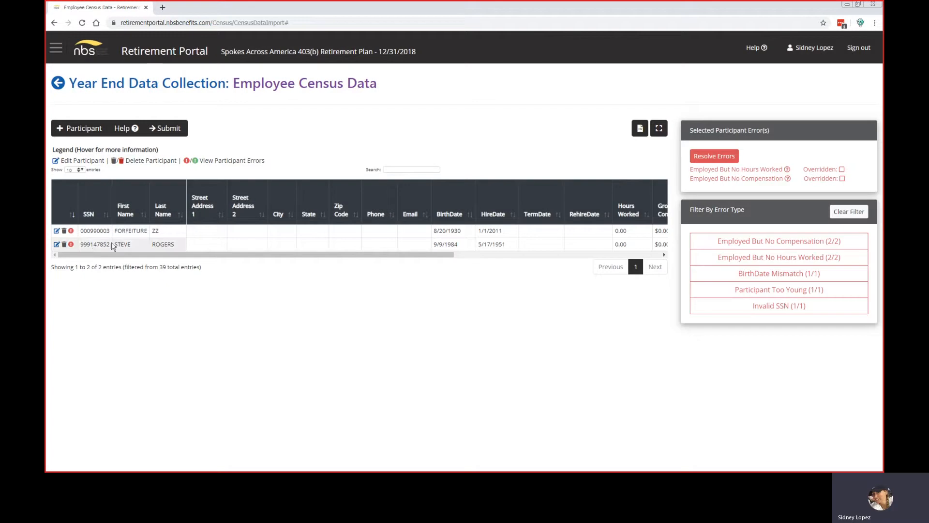
Step: Show the second listed participant's errors and examine the resolve form and the No Hours Worked override, cancelling both
left_click(71, 245)
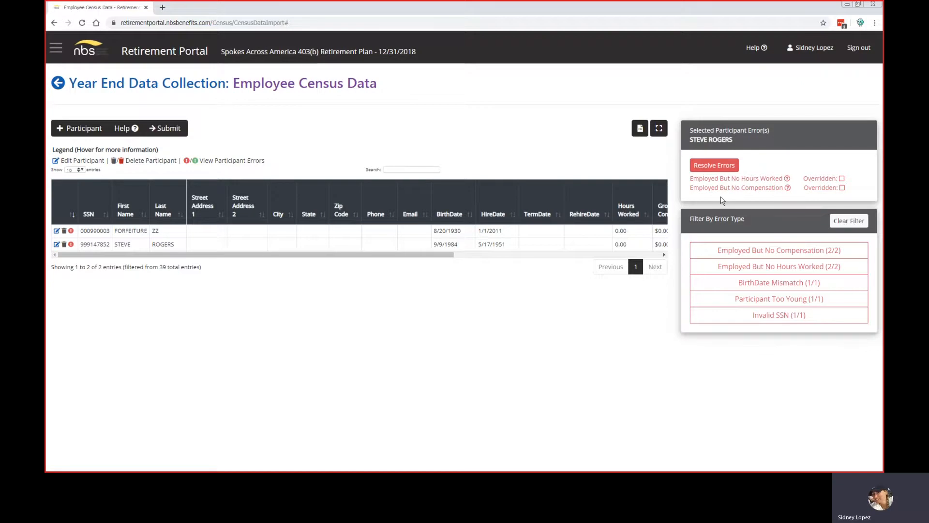
left_click(712, 169)
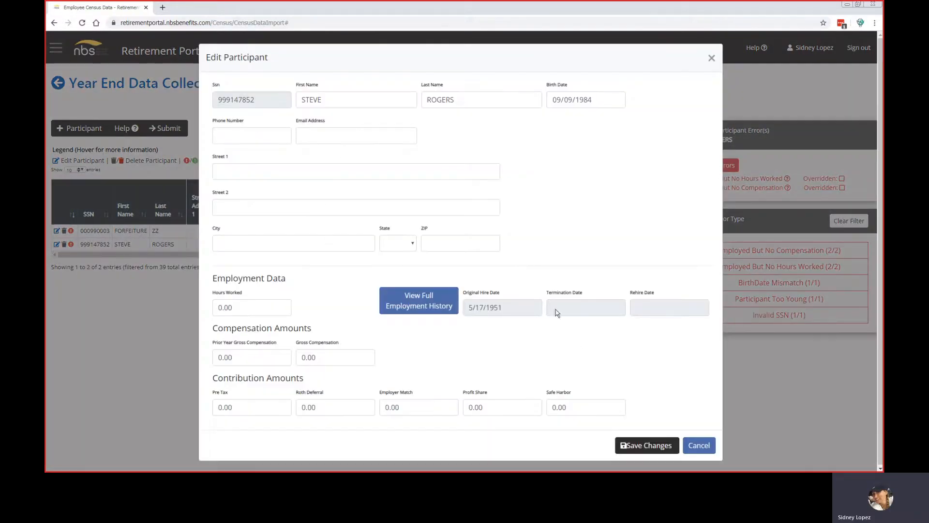
left_click(698, 445)
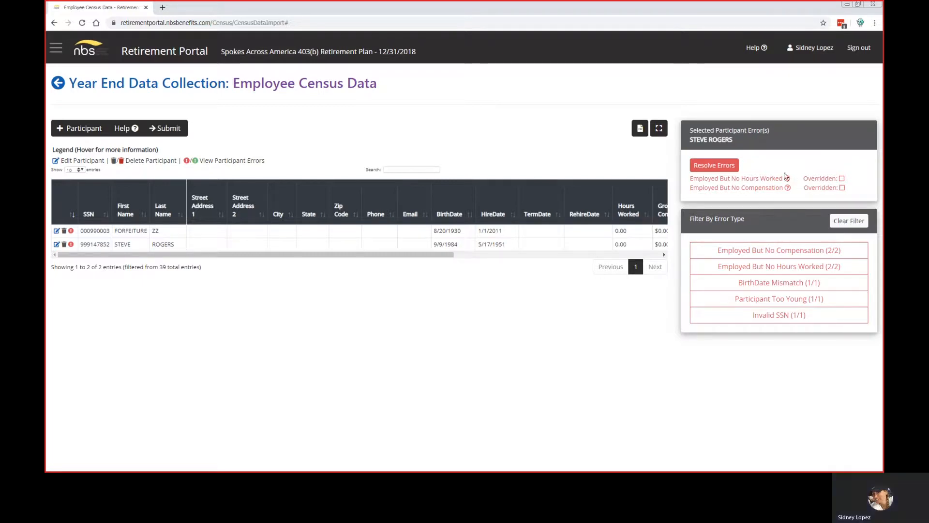
left_click(842, 179)
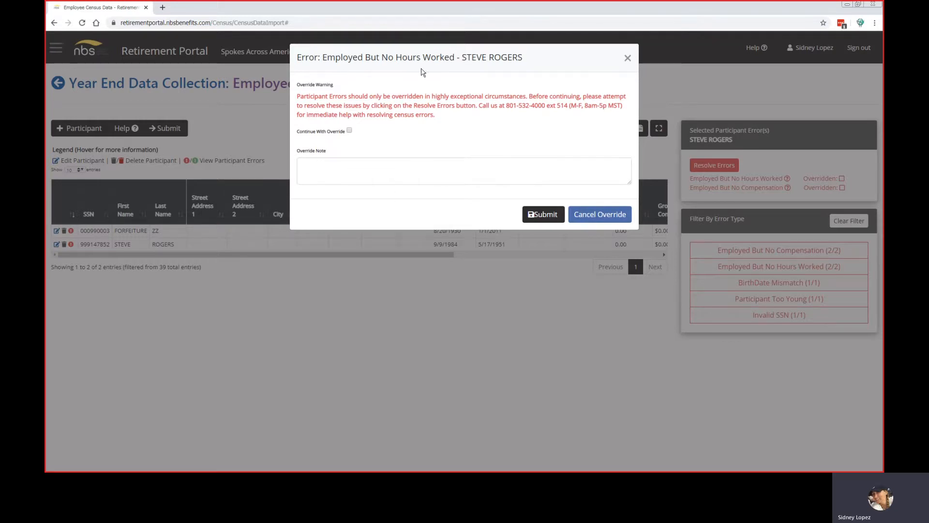
left_click(601, 213)
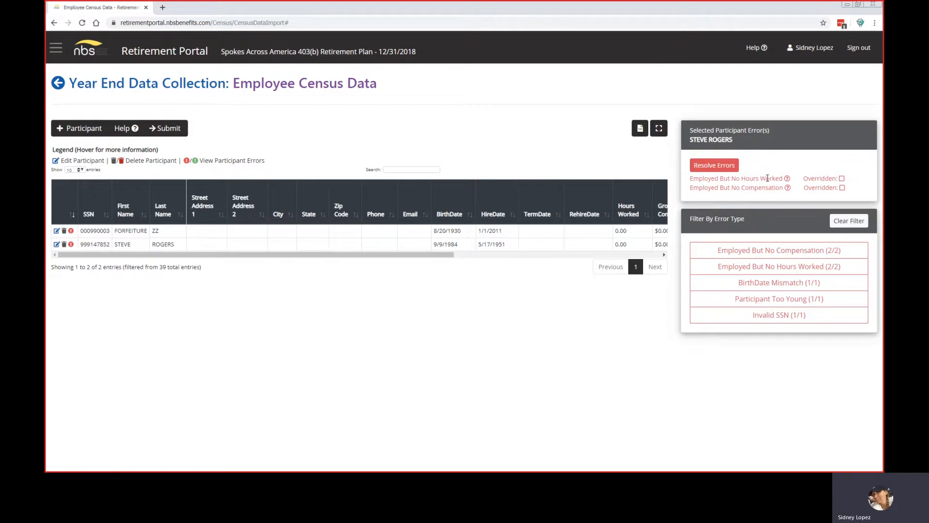
Step: Resolve the selected participant's errors with 1000 hours worked and 50000 gross compensation, save, and clear the error filter
left_click(715, 166)
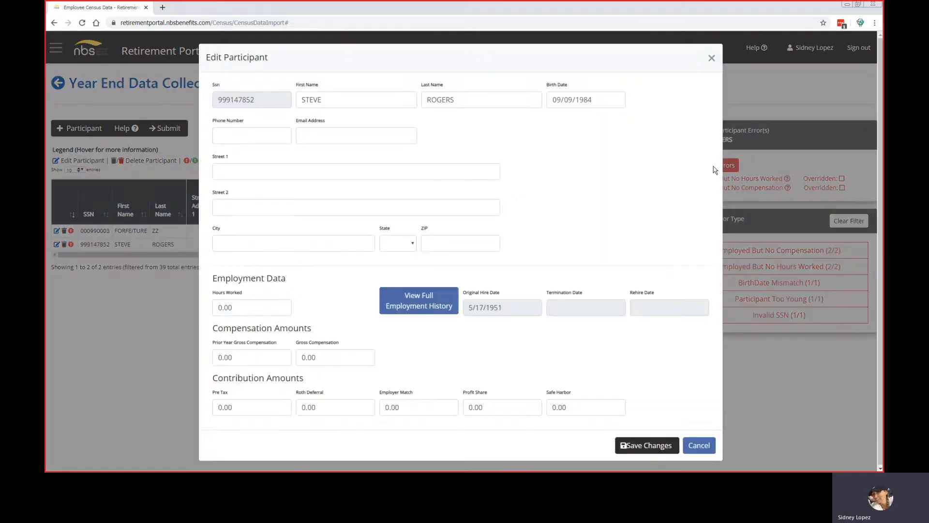
double_click(233, 307)
type("1000")
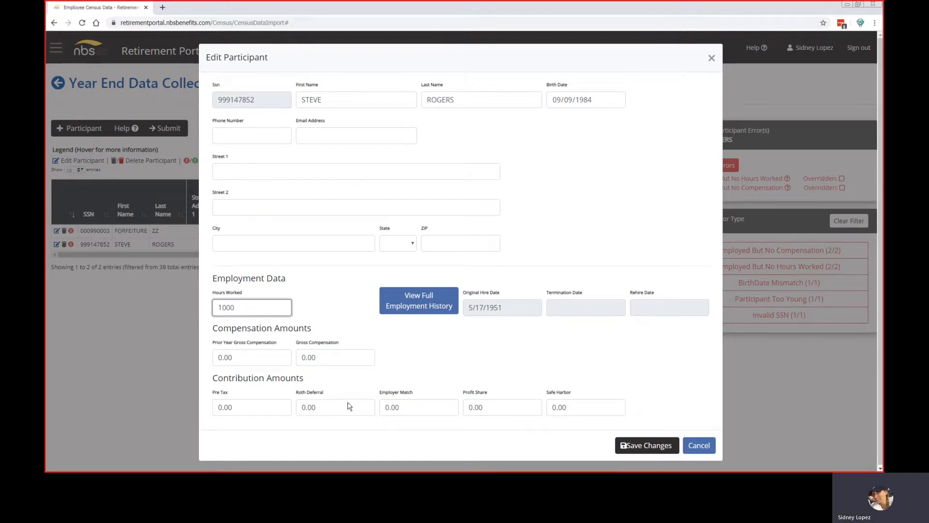
double_click(313, 358)
type("50000")
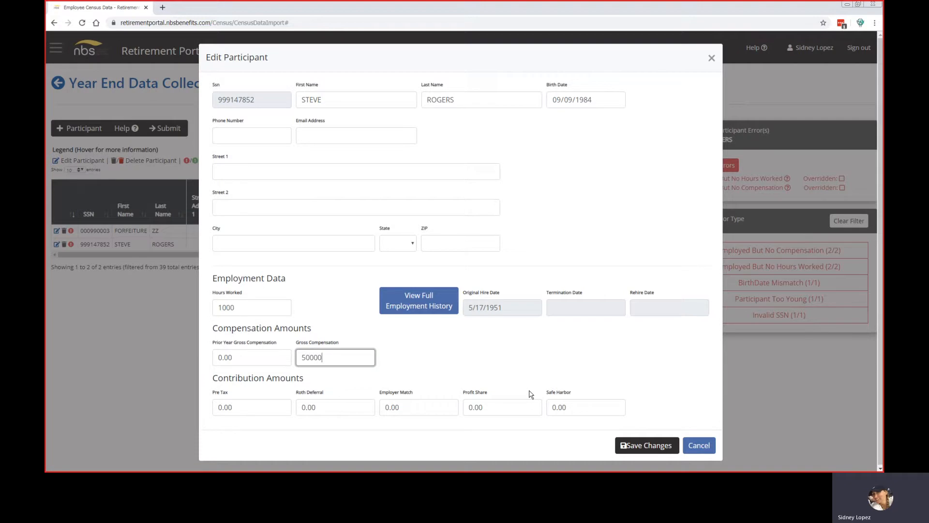
left_click(465, 367)
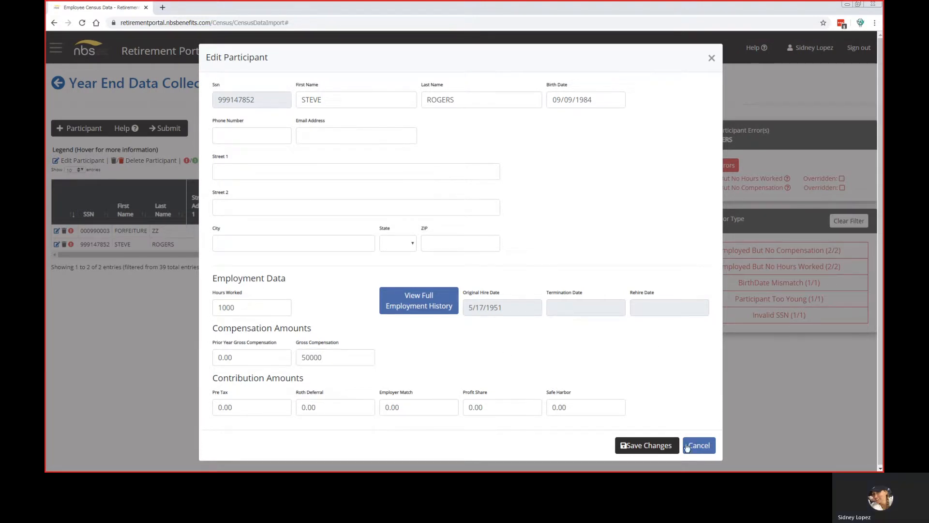
left_click(645, 445)
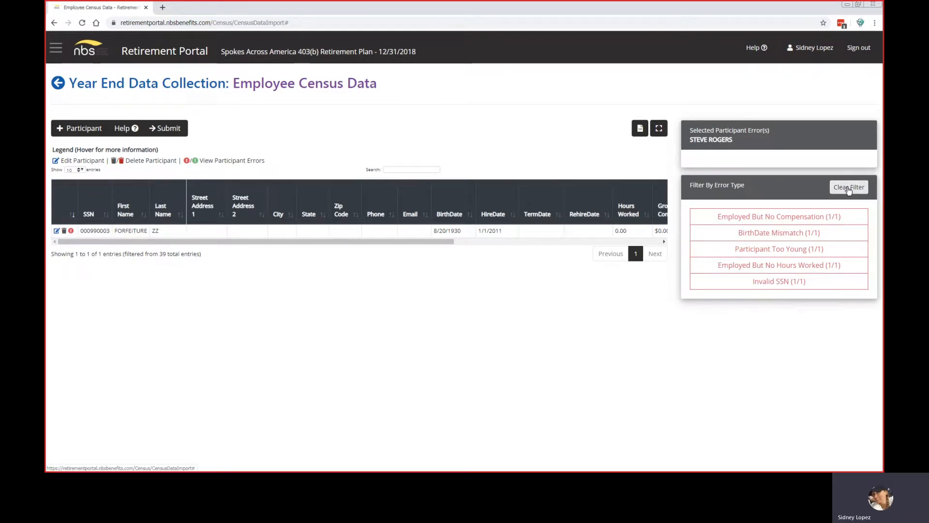
left_click(849, 188)
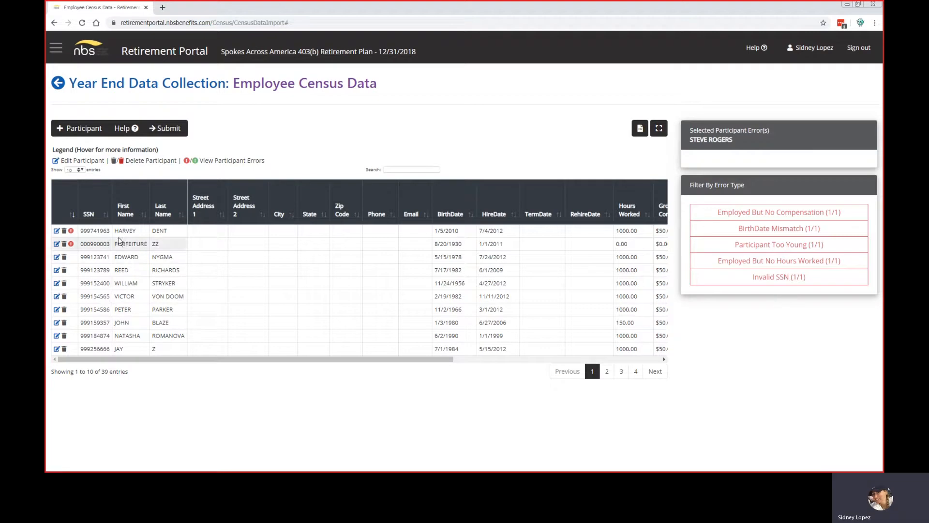
Step: Resolve the Participant Too Young and BirthDate Mismatch errors of the first listed participant by correcting the birth year, and save
left_click(71, 232)
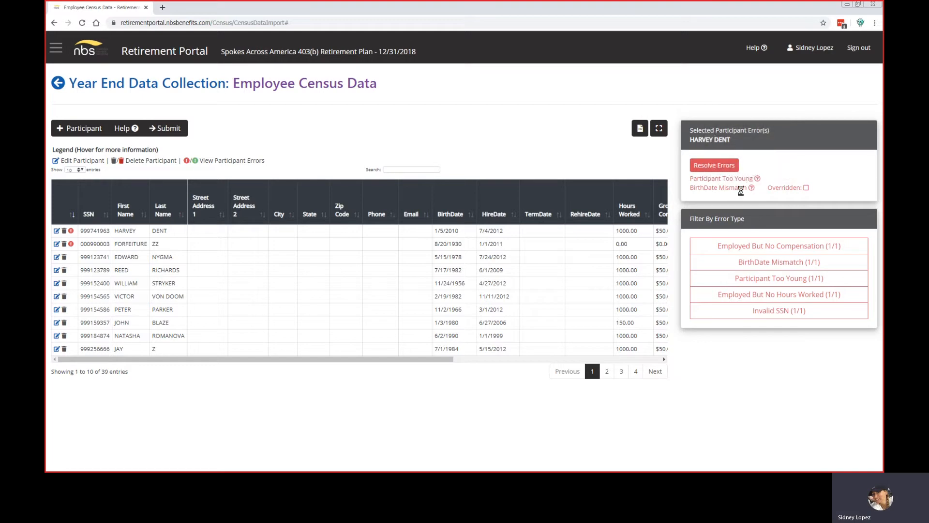
mouse_move(758, 185)
left_click(712, 166)
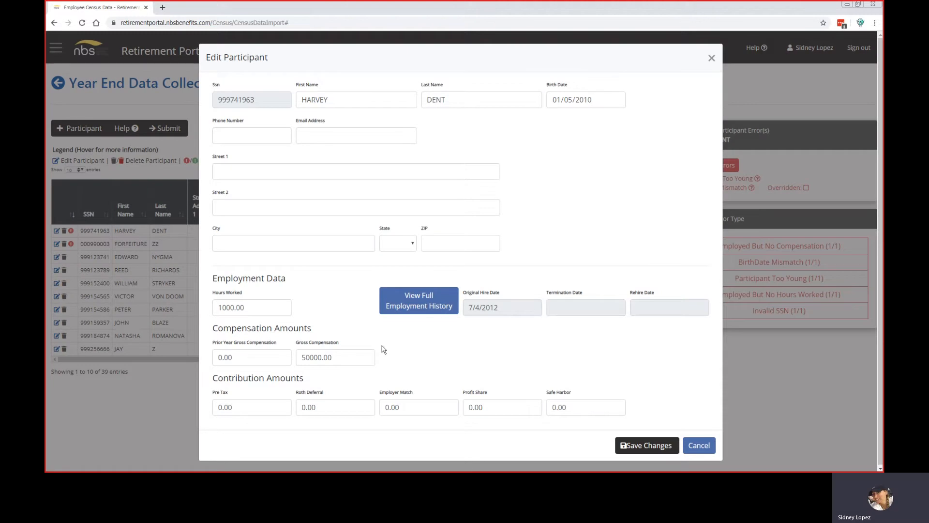
left_click(591, 100)
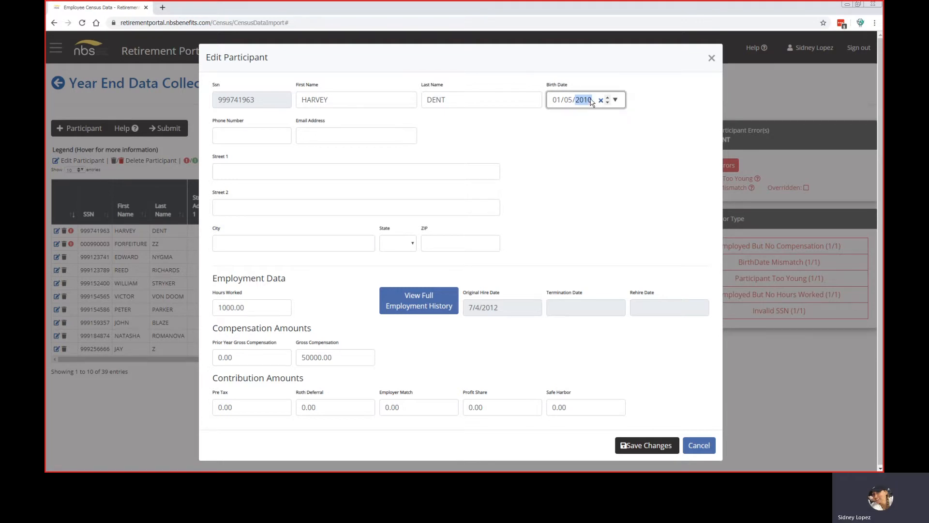
type("1980")
left_click(581, 153)
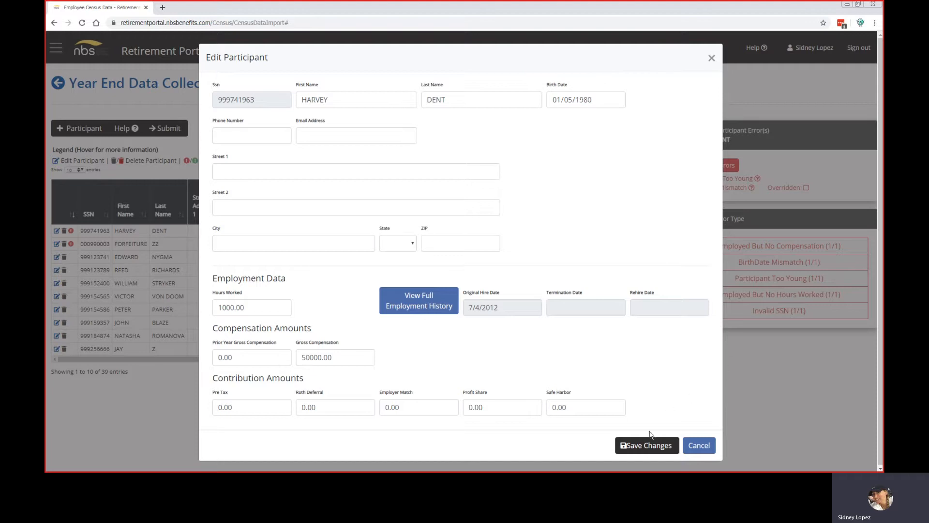
left_click(645, 446)
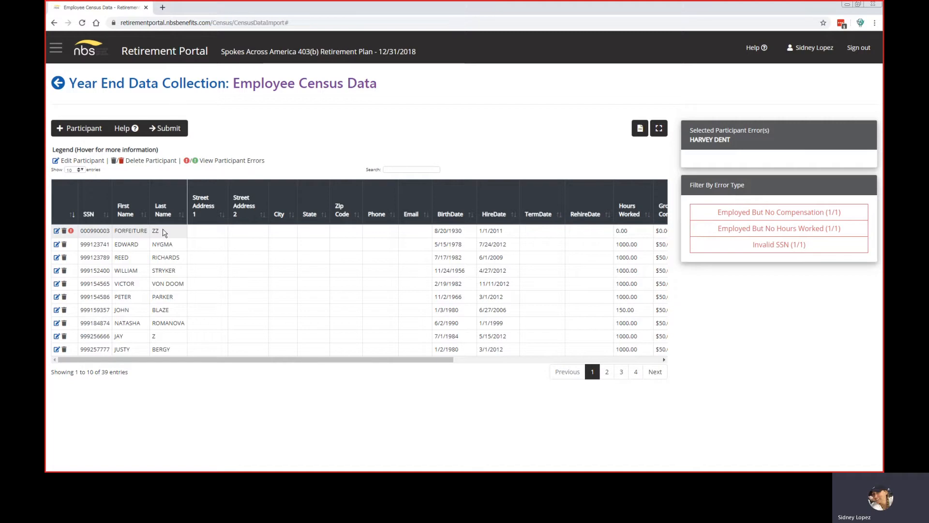
Step: Show the FORFEITURE ZZ record's errors and override its Invalid SSN error with the note "Forfeiture"
left_click(71, 232)
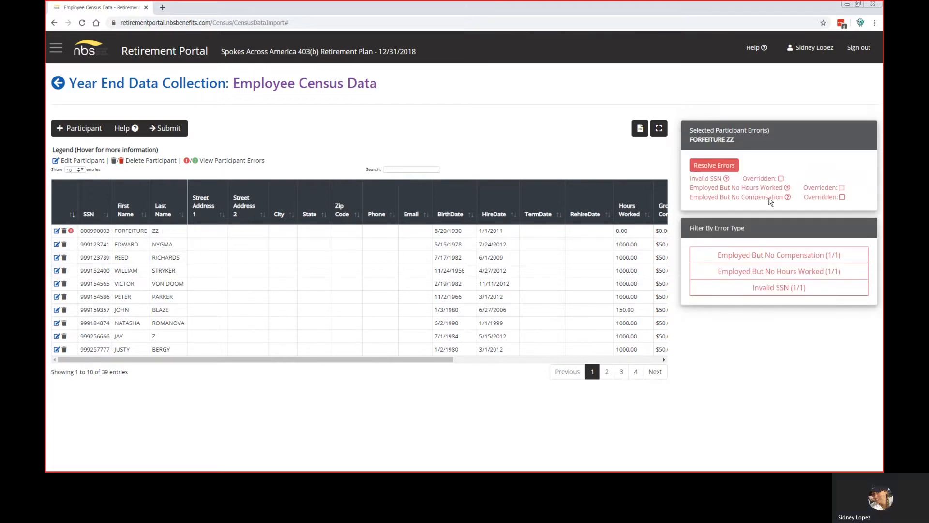
mouse_move(727, 180)
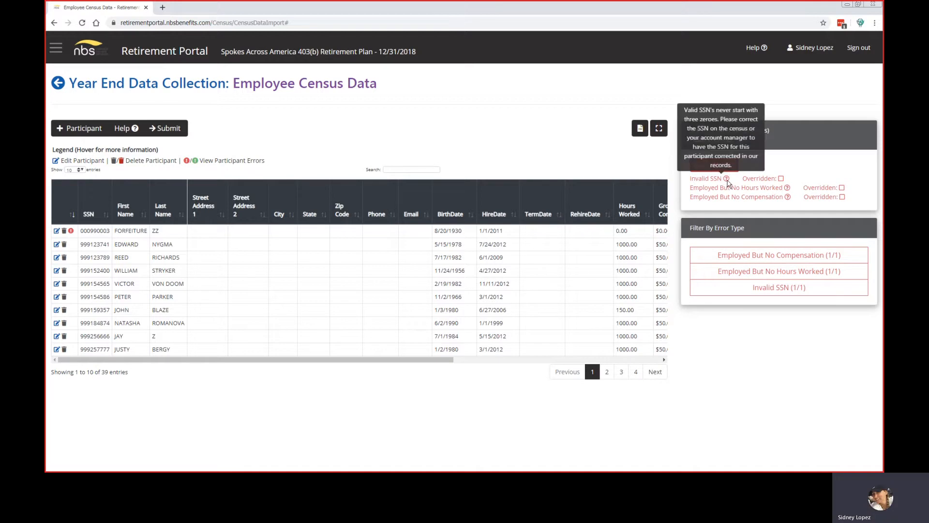
mouse_move(788, 190)
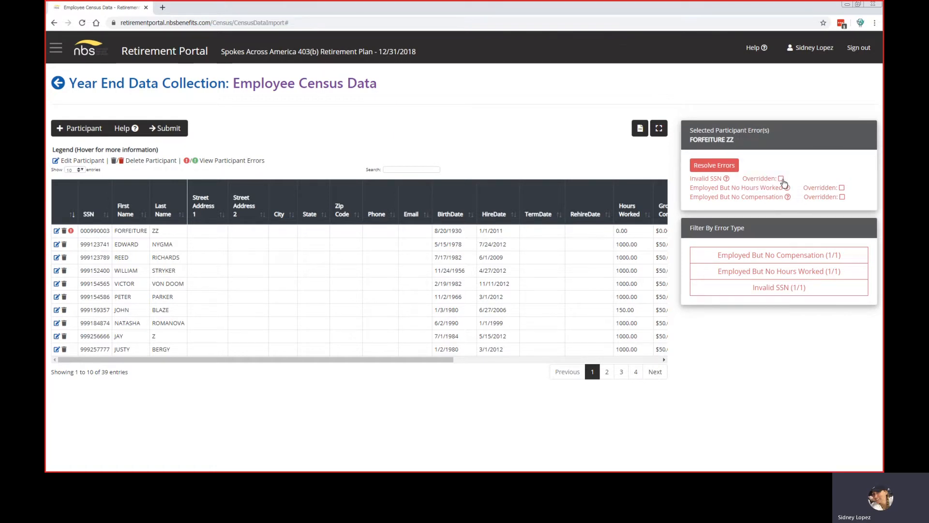
left_click(781, 178)
left_click(349, 130)
left_click(340, 162)
type("Forfeiture")
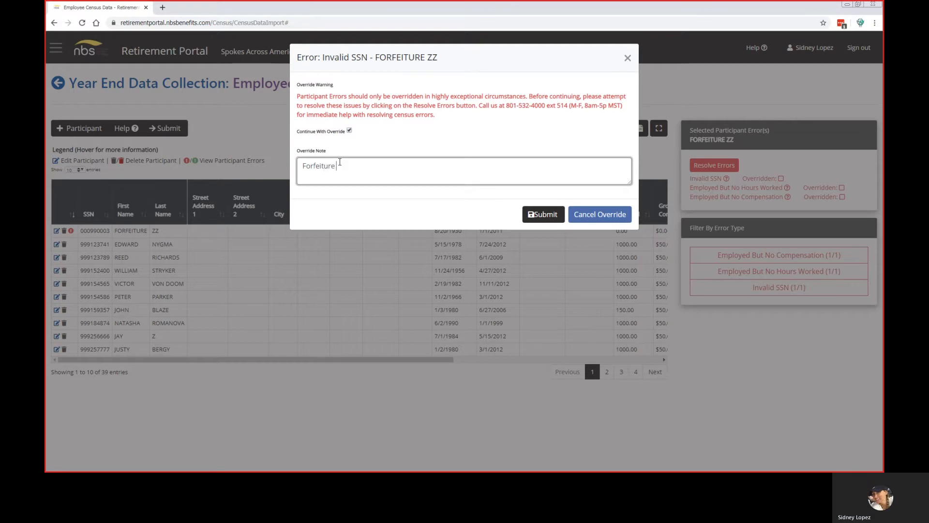
left_click_drag(339, 163, 290, 170)
left_click(544, 217)
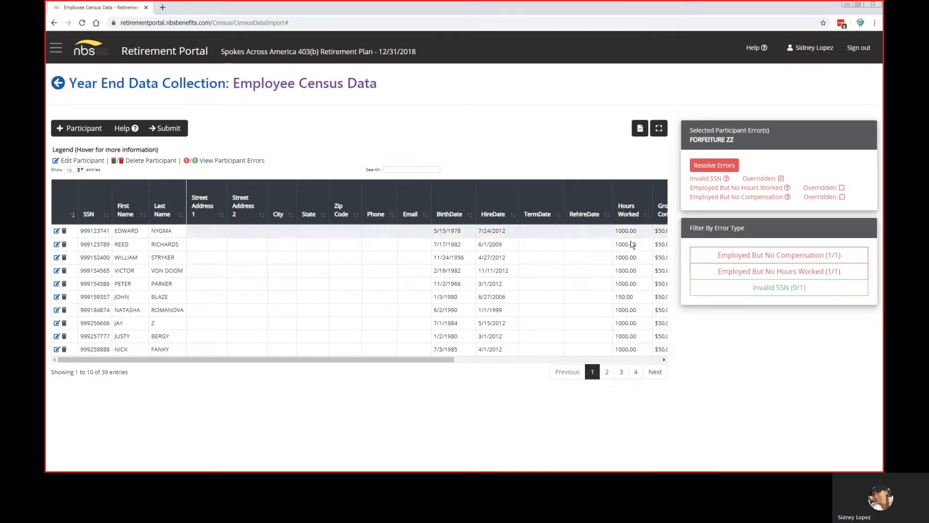
Step: Override the FORFEITURE ZZ record's Employed But No Hours Worked error with the note "Forfeiture"
mouse_move(817, 292)
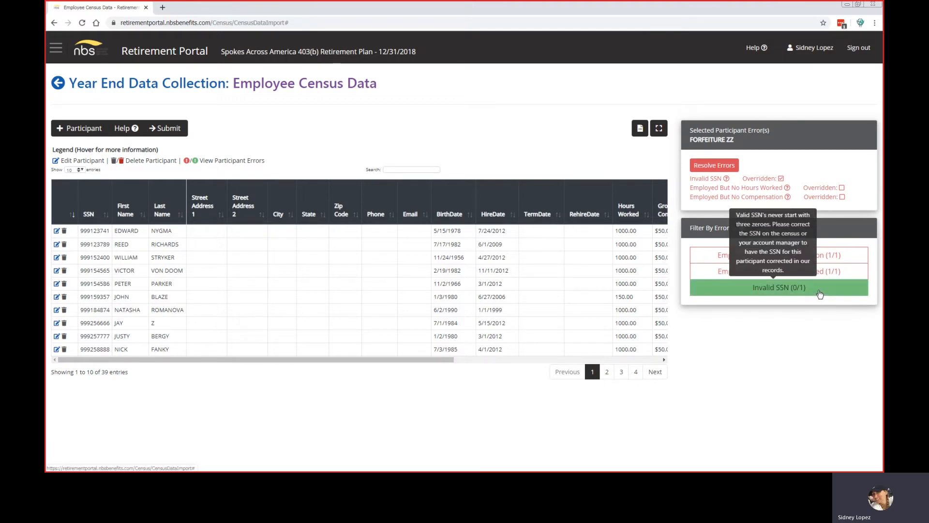
mouse_move(208, 162)
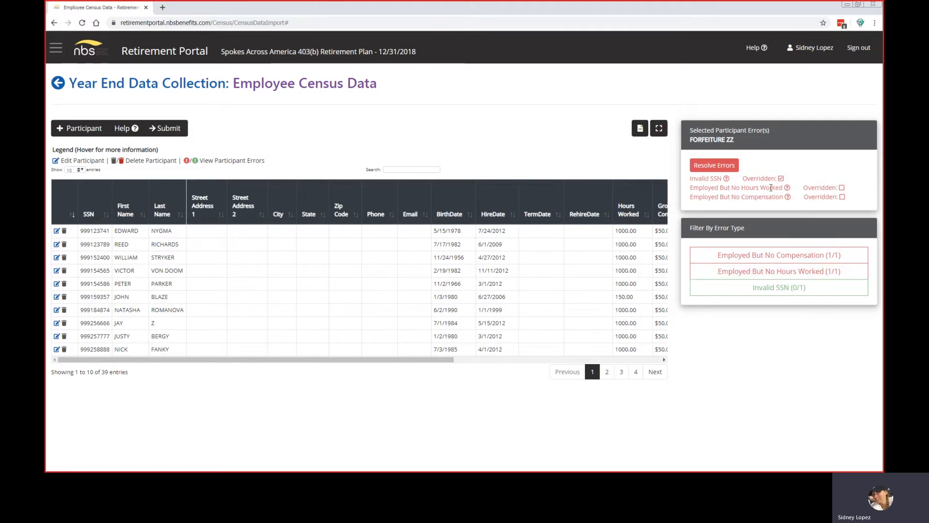
left_click(842, 189)
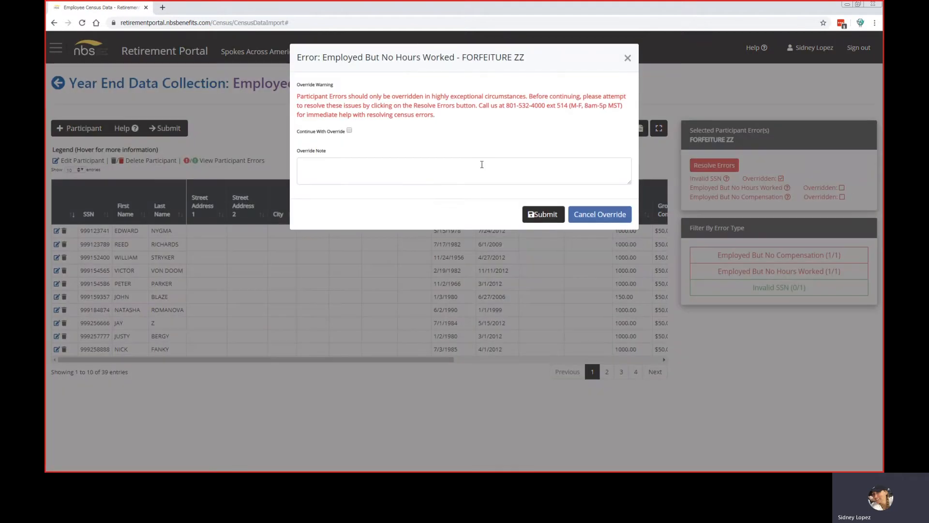
left_click(332, 163)
type("Forfeiture")
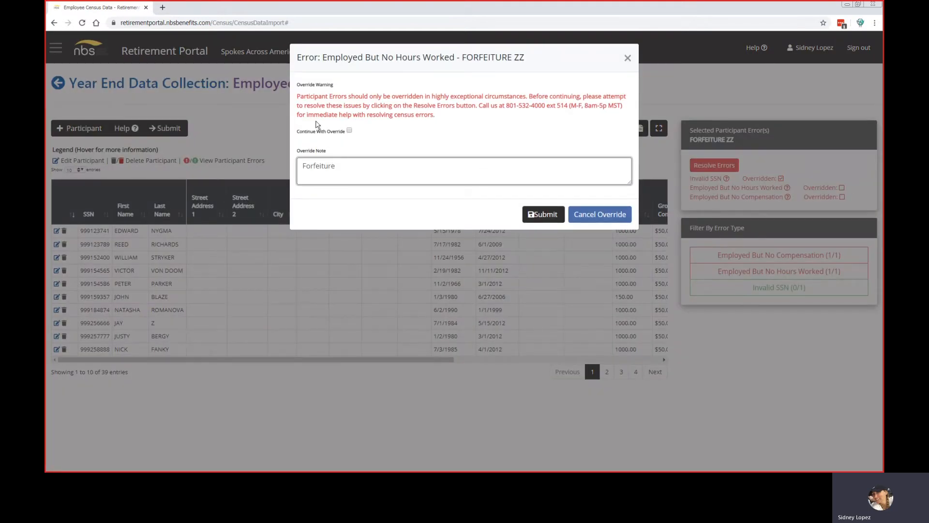
left_click(349, 131)
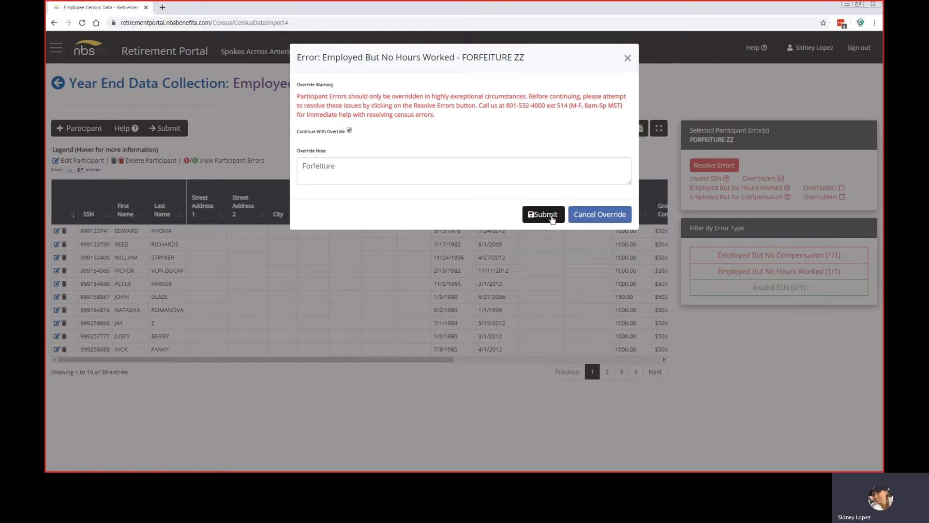
left_click(552, 219)
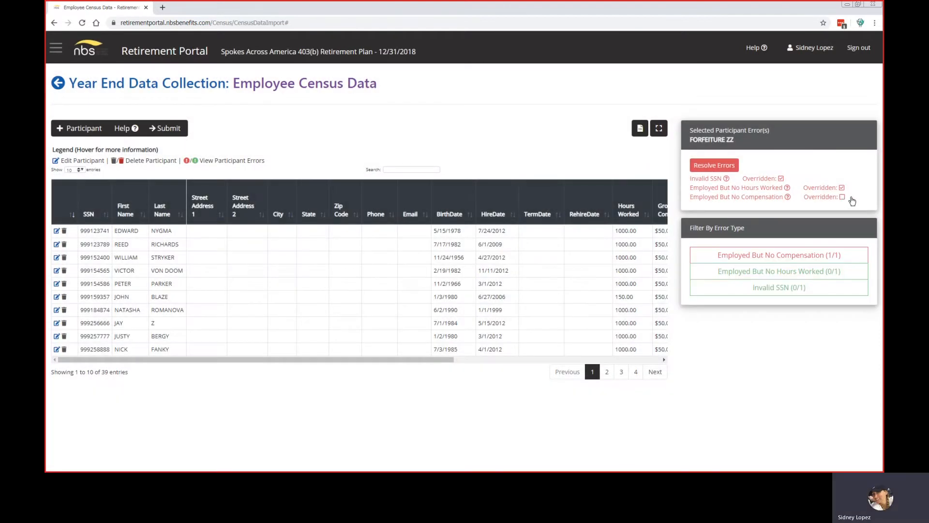
Step: Override the FORFEITURE ZZ record's Employed But No Compensation error with the note "Forfeiture", and re-sort the participant list by its error-status column
left_click(842, 196)
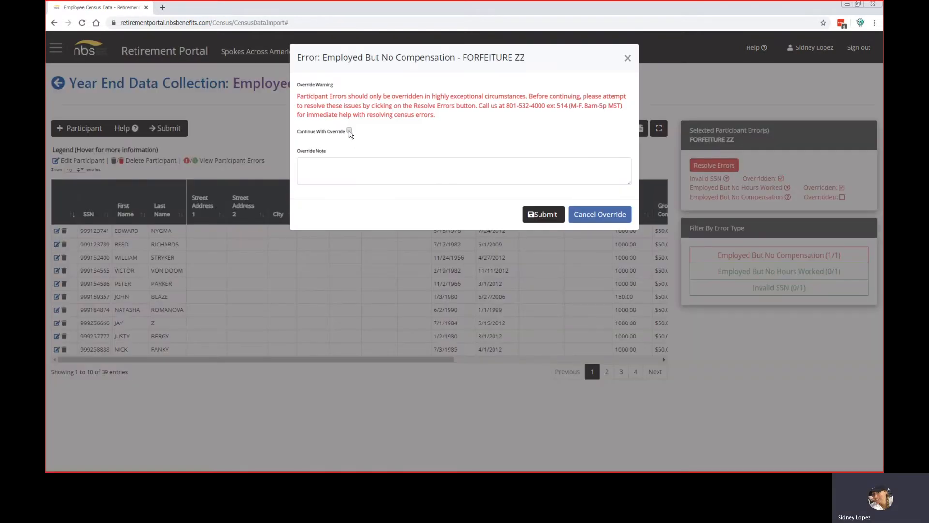
left_click(349, 132)
left_click(391, 172)
type("Forfeiture")
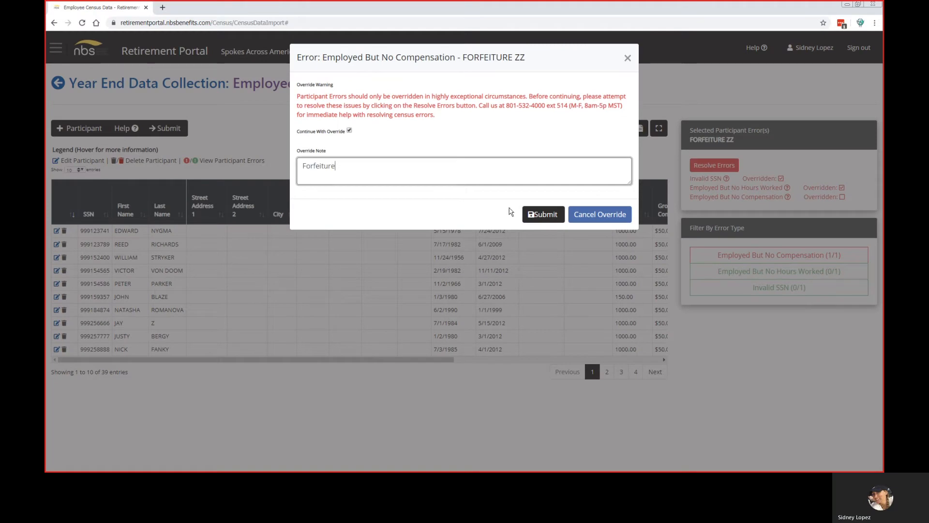
left_click(542, 214)
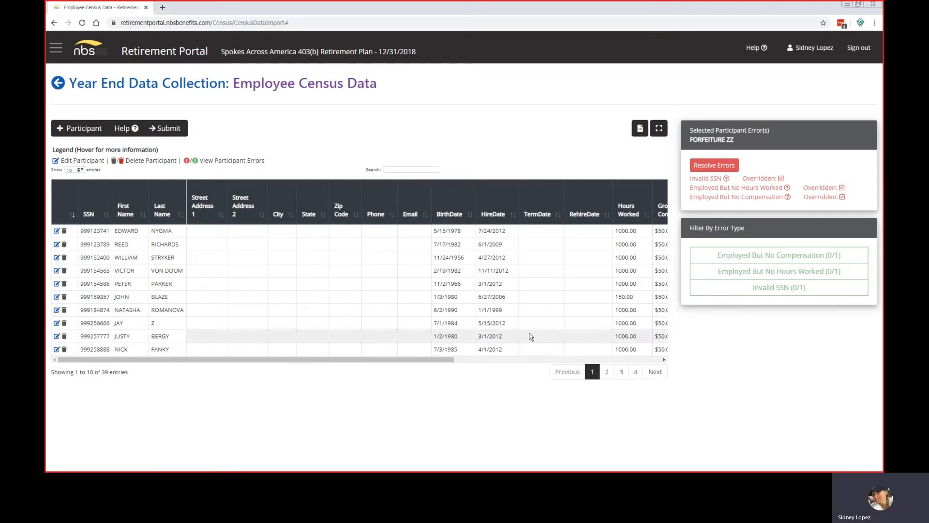
left_click(73, 219)
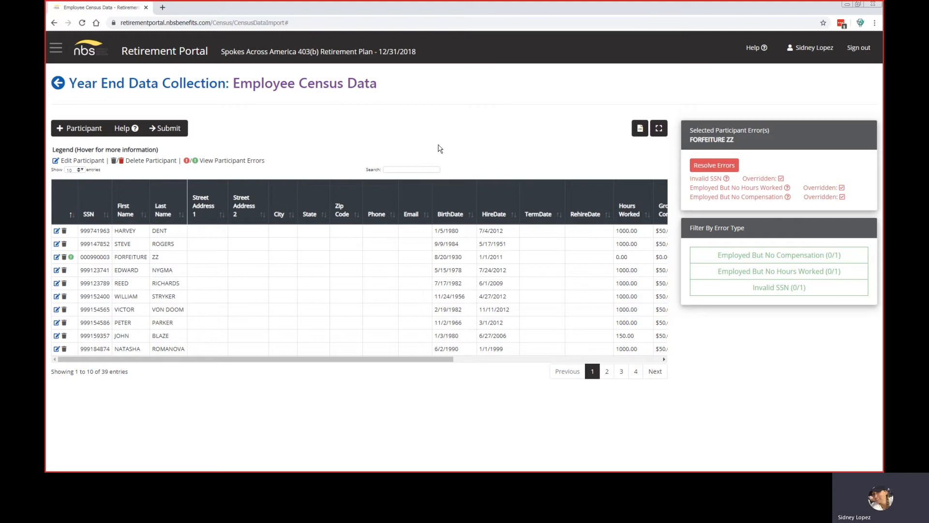
Step: Search the participant list by a participant's first name, and clear the search to restore the full list
left_click(410, 167)
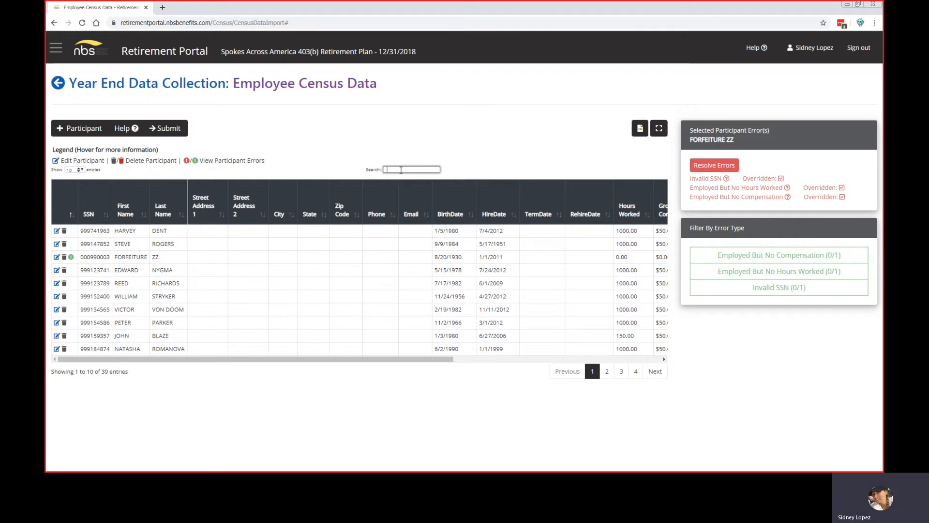
type("john")
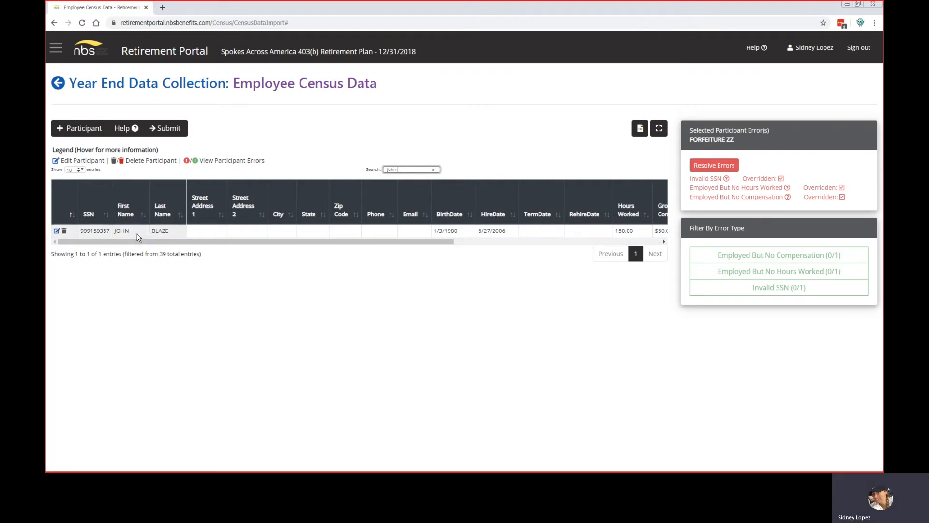
left_click(496, 145)
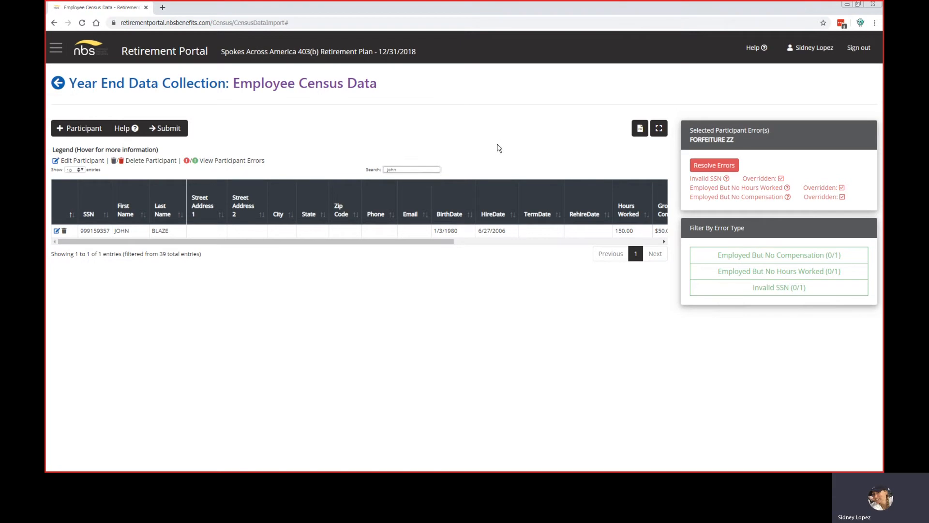
left_click(434, 171)
left_click(435, 169)
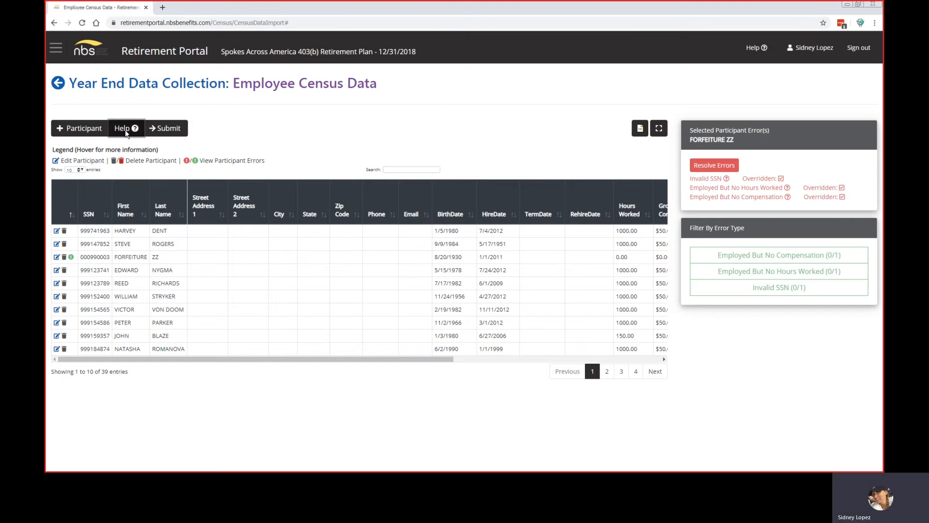
Step: View the census Help question form with its contact options and cancel it without submitting a request
left_click(126, 133)
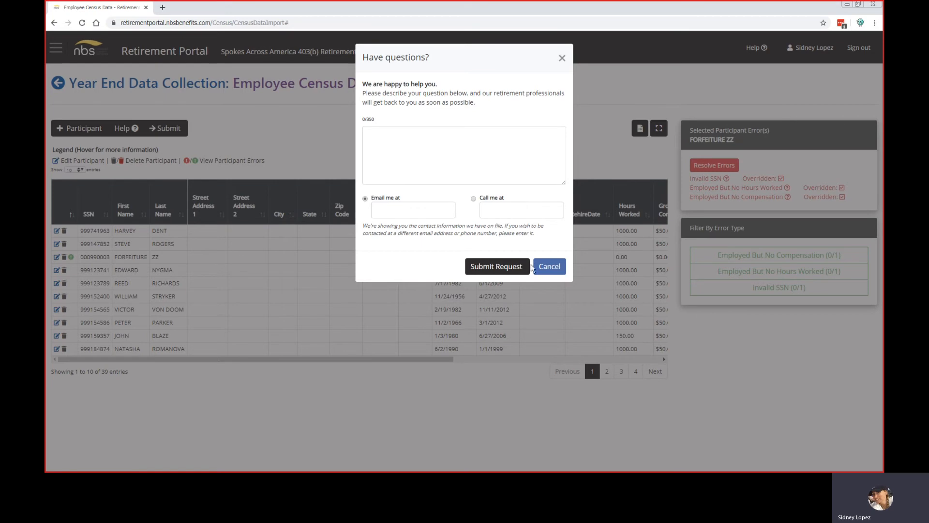
left_click(546, 266)
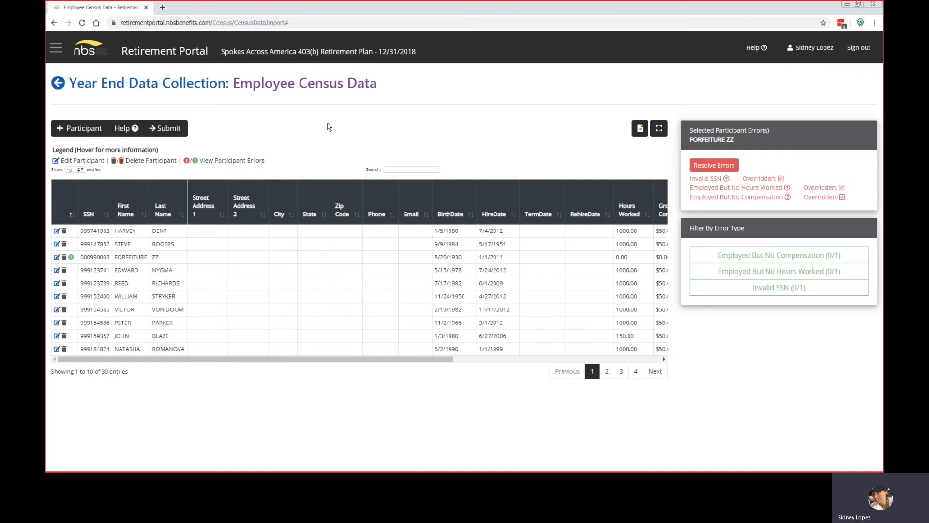
Step: Submit the census after affirming the information is true and correct, and continue with Year End Data Collection
left_click(172, 129)
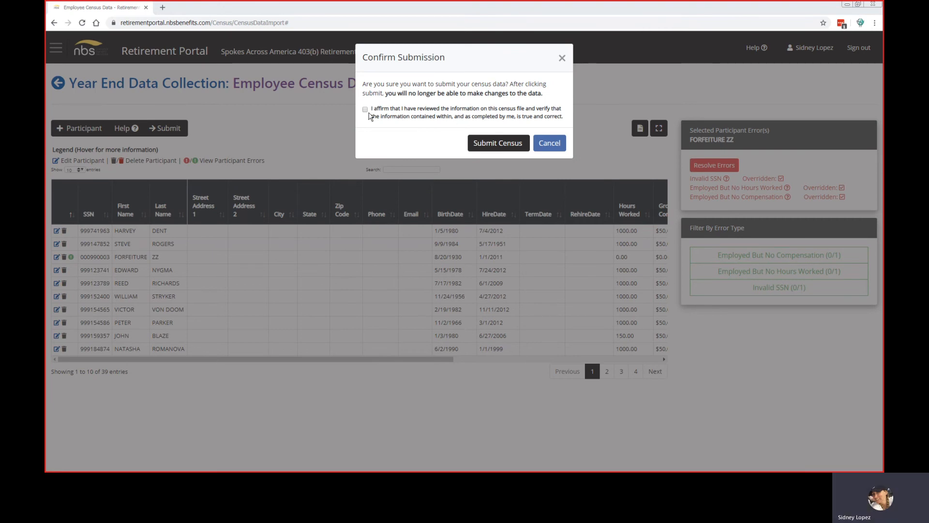
left_click(365, 110)
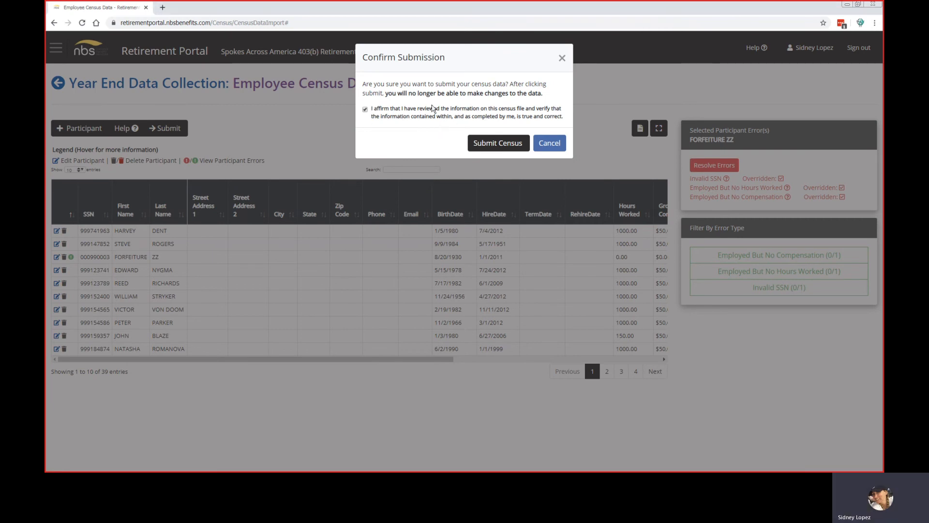
left_click(503, 145)
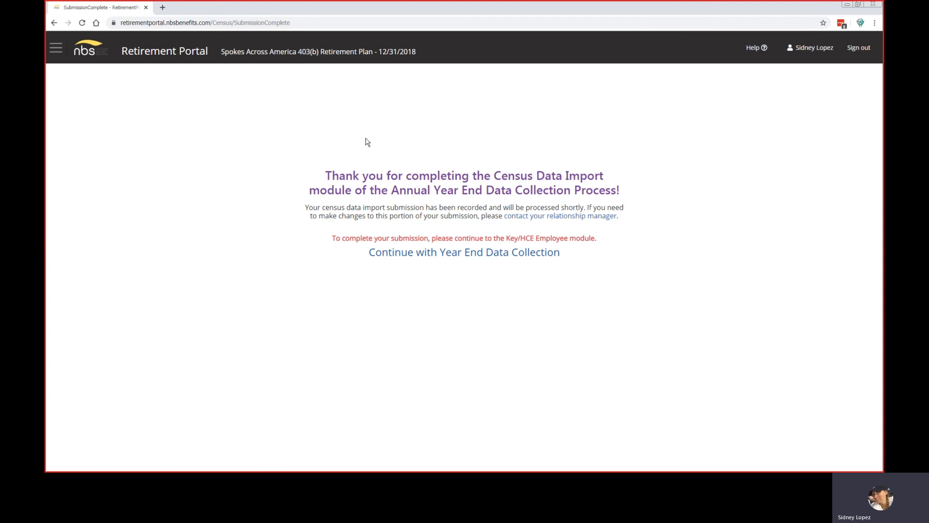
left_click(459, 253)
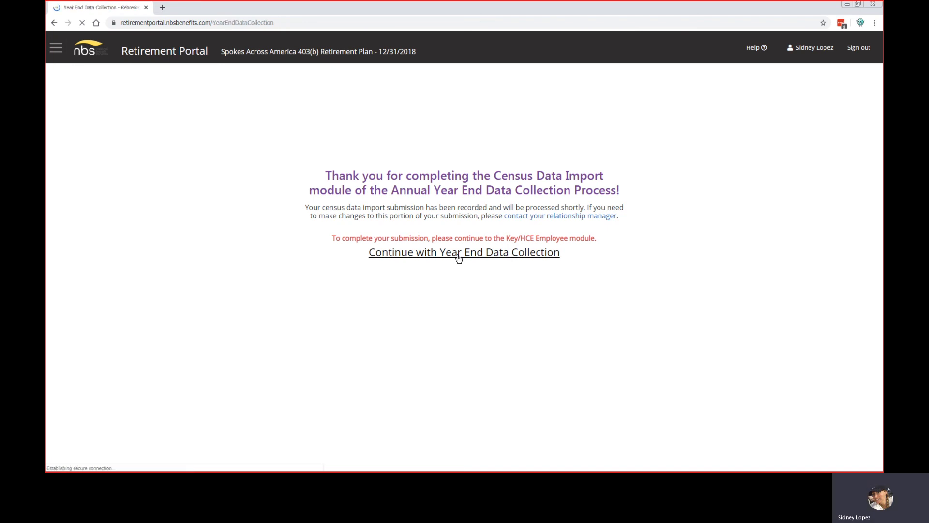